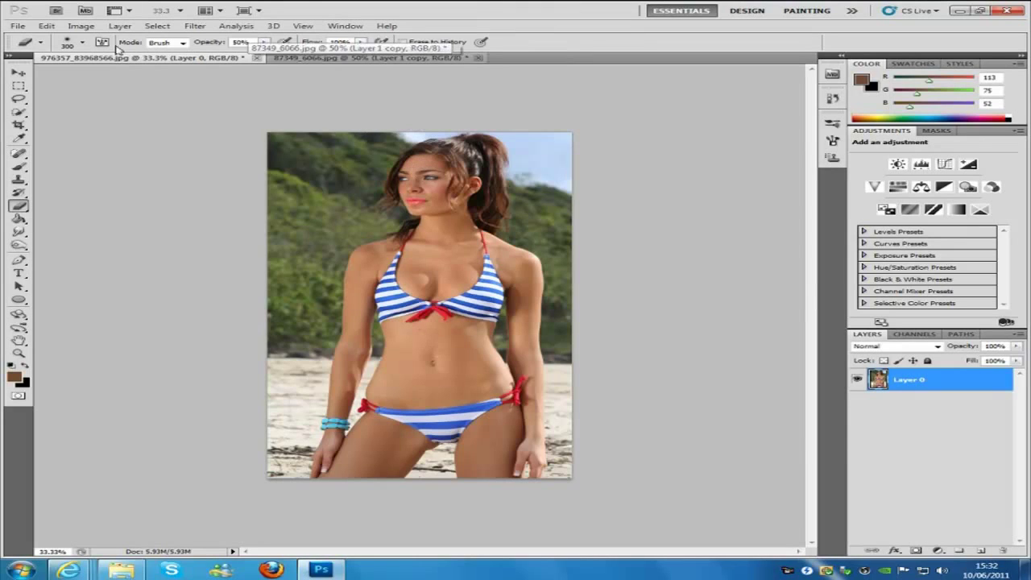
# Add a new empty layer above the photo layer.
pyautogui.click(20, 27)
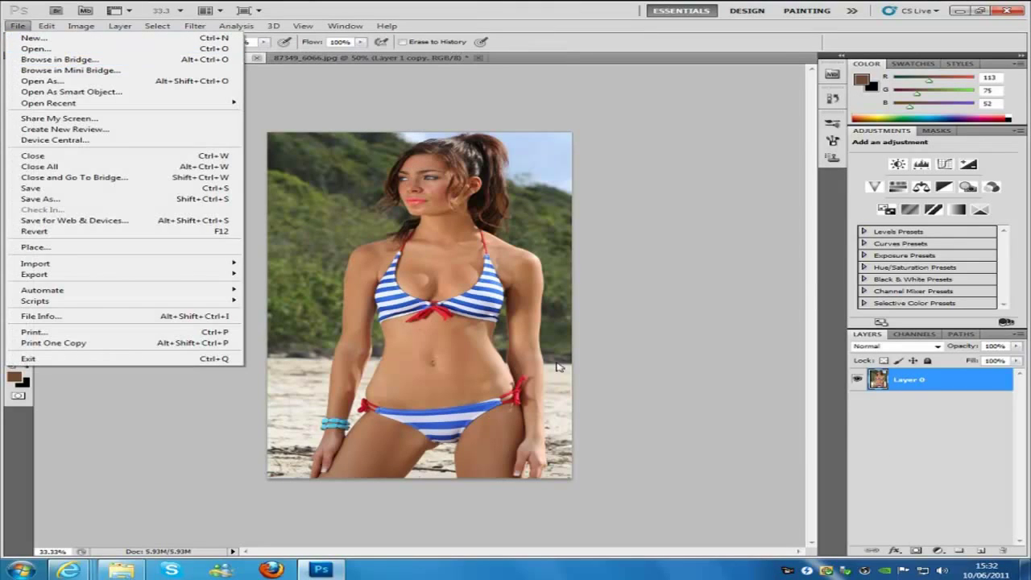
pyautogui.click(970, 453)
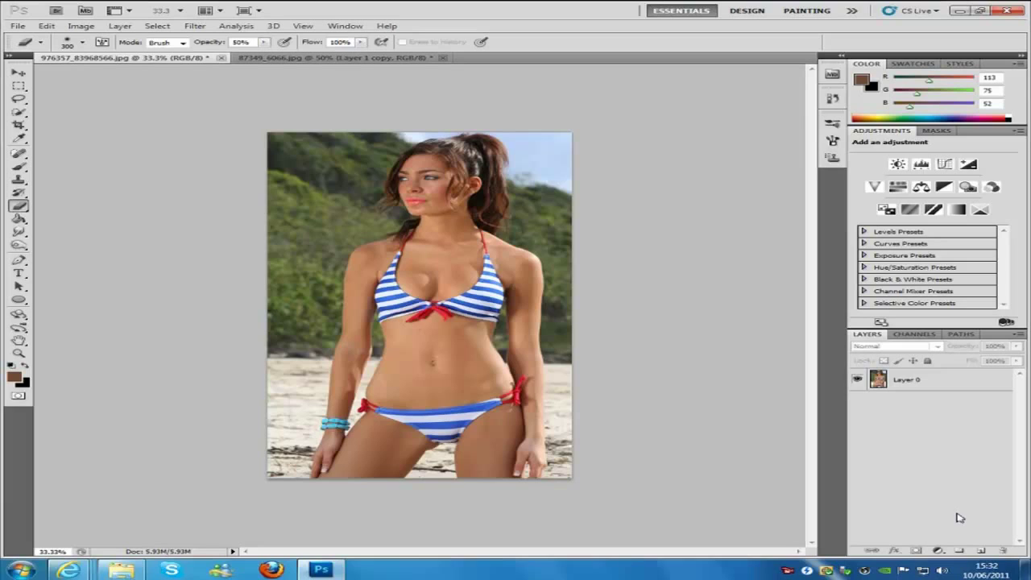
pyautogui.click(980, 551)
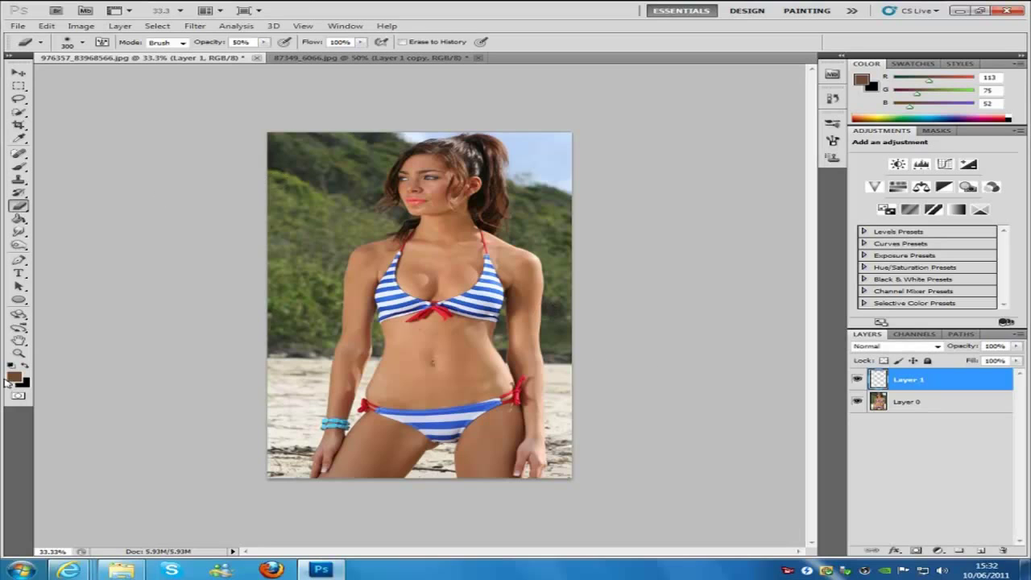
# Use hex value 714b34 as the brown foreground color.
pyautogui.click(15, 378)
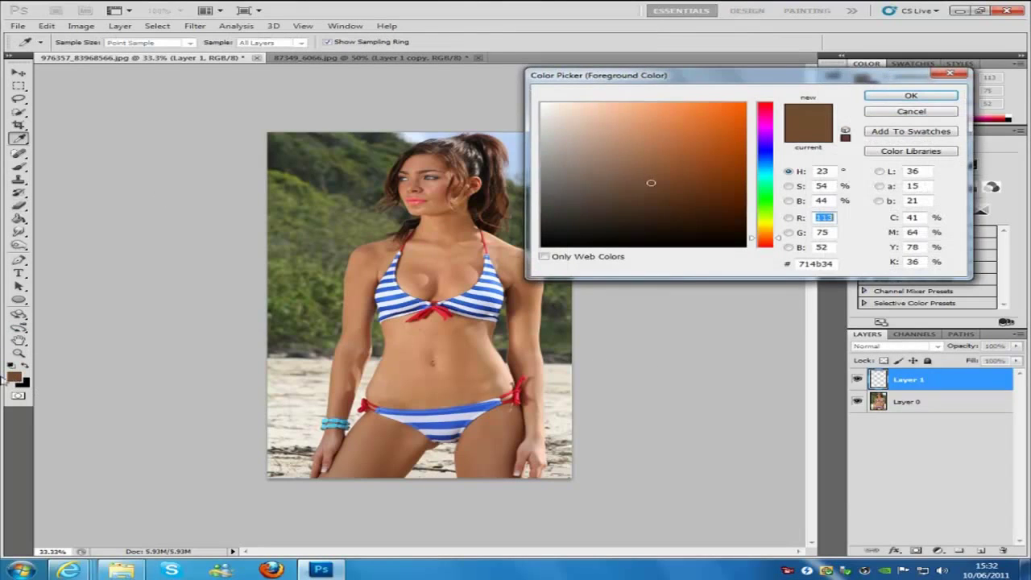
pyautogui.moveTo(799, 264); pyautogui.dragTo(841, 265)
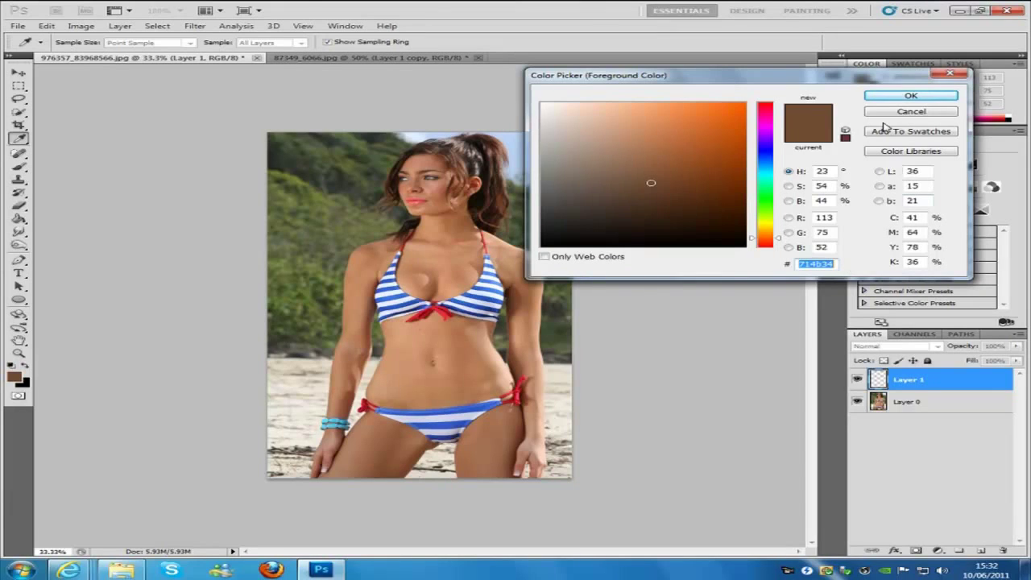
pyautogui.click(896, 100)
pyautogui.press('e')
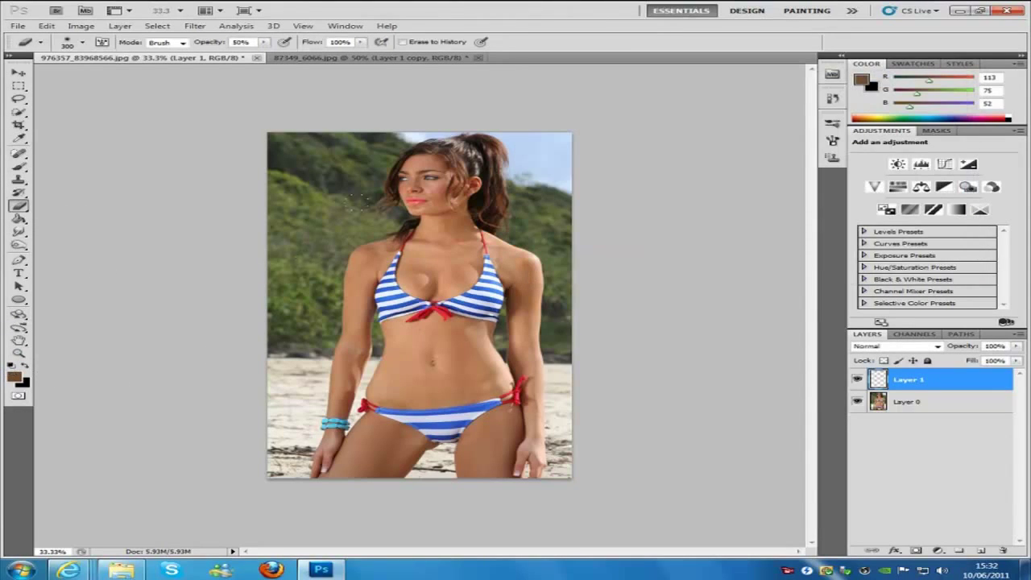
pyautogui.click(83, 44)
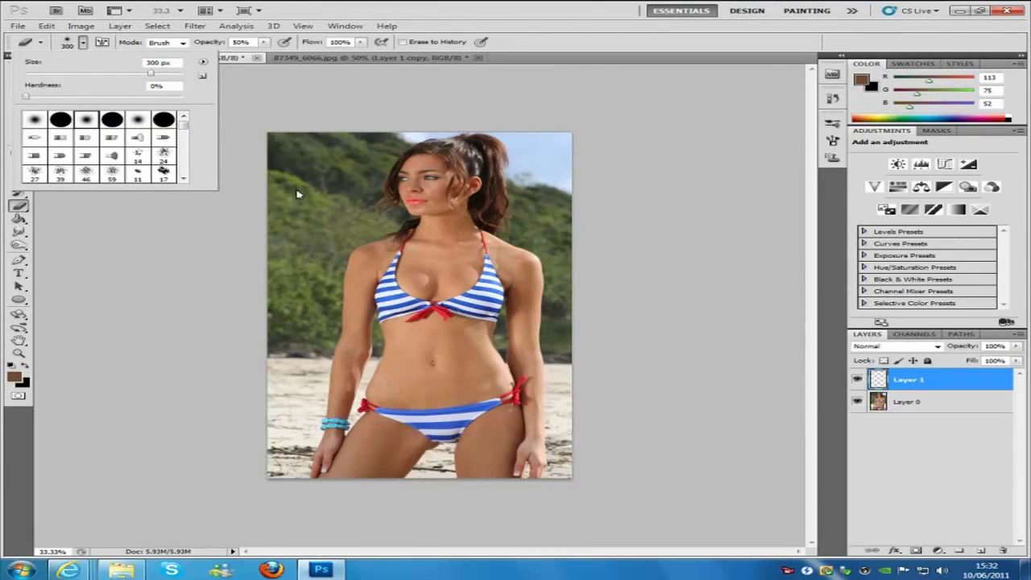
pyautogui.click(932, 377)
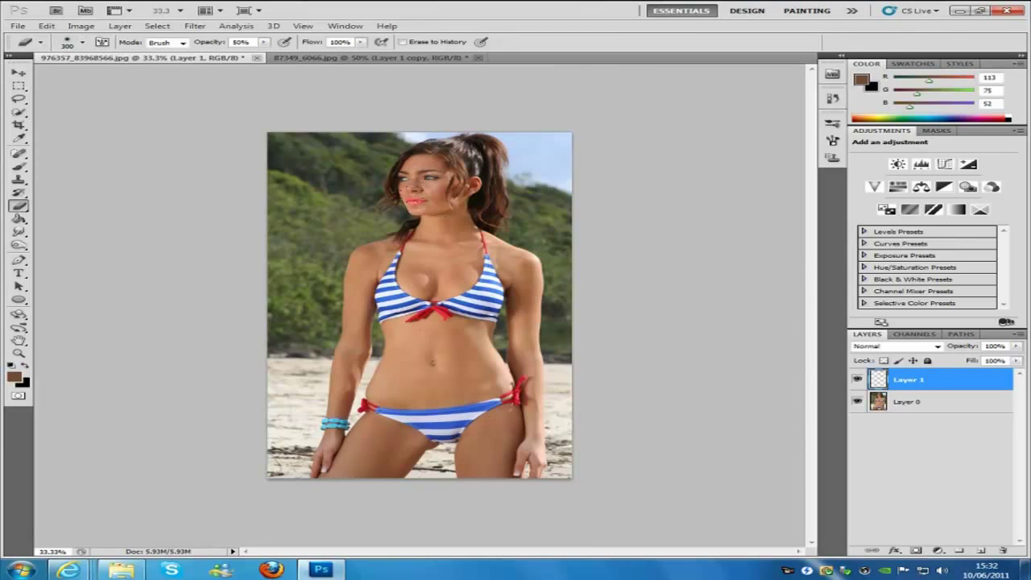
# Paint brown over the woman's face, neck, chest, torso, arms and legs on the new layer with a soft 150 px Brush.
pyautogui.click(18, 165)
pyautogui.moveTo(410, 164)
pyautogui.mouseDown()
pyautogui.moveTo(419, 181)
pyautogui.moveTo(411, 169)
pyautogui.moveTo(427, 161)
pyautogui.moveTo(447, 182)
pyautogui.moveTo(439, 205)
pyautogui.moveTo(409, 159)
pyautogui.moveTo(398, 189)
pyautogui.moveTo(411, 171)
pyautogui.mouseUp()
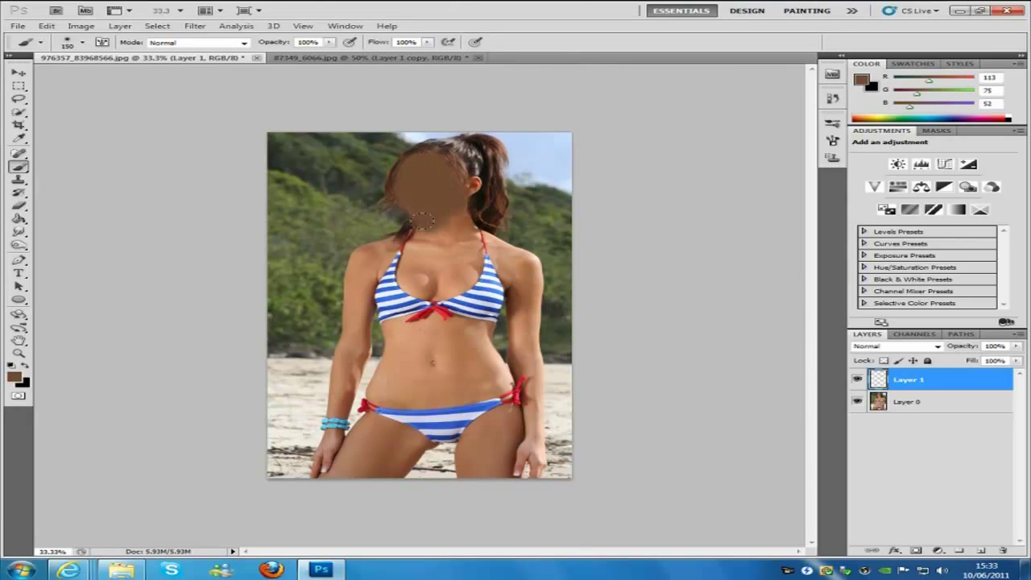
pyautogui.moveTo(415, 227)
pyautogui.mouseDown()
pyautogui.moveTo(419, 257)
pyautogui.moveTo(407, 270)
pyautogui.moveTo(418, 287)
pyautogui.moveTo(464, 286)
pyautogui.moveTo(475, 246)
pyautogui.moveTo(459, 211)
pyautogui.moveTo(431, 228)
pyautogui.mouseUp()
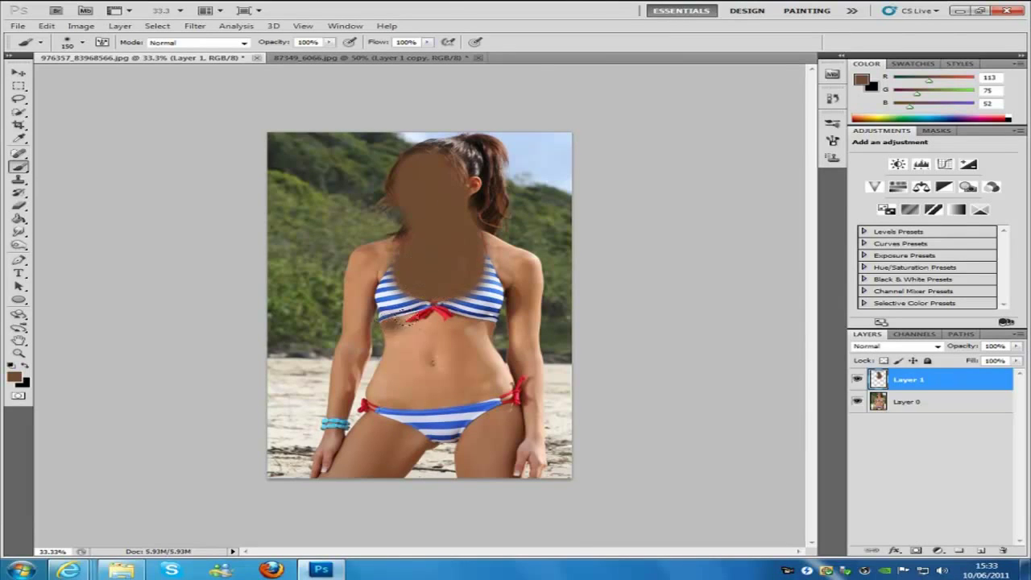
pyautogui.moveTo(435, 314)
pyautogui.mouseDown()
pyautogui.moveTo(484, 323)
pyautogui.moveTo(506, 382)
pyautogui.moveTo(376, 402)
pyautogui.moveTo(395, 347)
pyautogui.moveTo(391, 321)
pyautogui.moveTo(402, 351)
pyautogui.moveTo(412, 330)
pyautogui.moveTo(425, 345)
pyautogui.moveTo(471, 326)
pyautogui.moveTo(485, 380)
pyautogui.moveTo(392, 384)
pyautogui.moveTo(450, 336)
pyautogui.moveTo(455, 368)
pyautogui.moveTo(416, 368)
pyautogui.mouseUp()
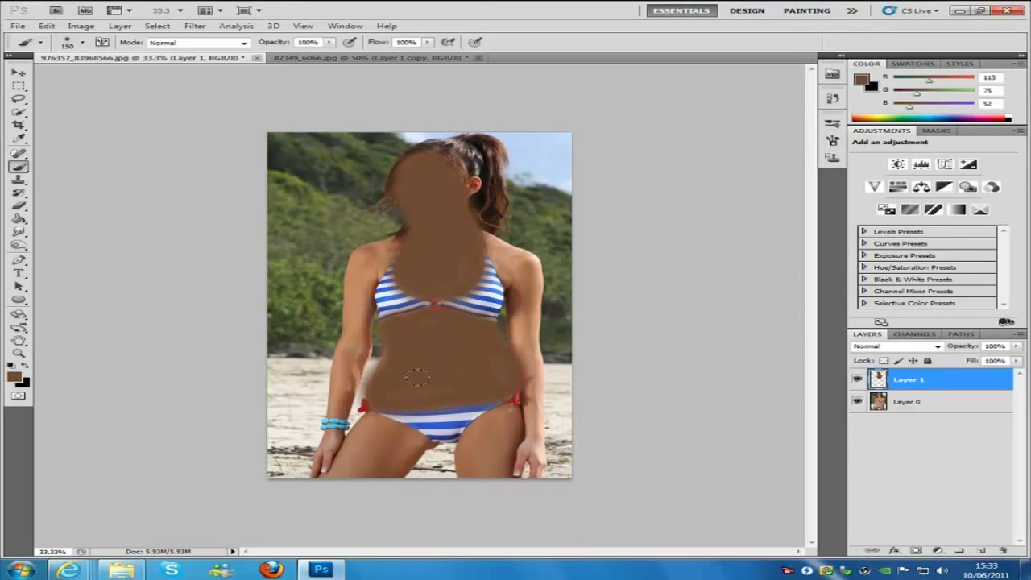
pyautogui.moveTo(369, 248)
pyautogui.mouseDown()
pyautogui.moveTo(363, 279)
pyautogui.moveTo(375, 250)
pyautogui.moveTo(355, 265)
pyautogui.moveTo(347, 328)
pyautogui.moveTo(360, 291)
pyautogui.moveTo(342, 386)
pyautogui.moveTo(358, 339)
pyautogui.moveTo(339, 376)
pyautogui.moveTo(340, 366)
pyautogui.moveTo(318, 466)
pyautogui.moveTo(365, 419)
pyautogui.moveTo(326, 472)
pyautogui.moveTo(394, 467)
pyautogui.moveTo(414, 435)
pyautogui.moveTo(378, 436)
pyautogui.mouseUp()
pyautogui.moveTo(453, 435)
pyautogui.mouseDown()
pyautogui.moveTo(501, 420)
pyautogui.moveTo(488, 466)
pyautogui.moveTo(467, 471)
pyautogui.moveTo(474, 428)
pyautogui.moveTo(509, 409)
pyautogui.mouseUp()
pyautogui.moveTo(493, 257)
pyautogui.mouseDown()
pyautogui.moveTo(475, 233)
pyautogui.moveTo(522, 261)
pyautogui.moveTo(524, 303)
pyautogui.moveTo(509, 250)
pyautogui.moveTo(527, 274)
pyautogui.moveTo(522, 288)
pyautogui.moveTo(500, 263)
pyautogui.moveTo(520, 314)
pyautogui.moveTo(524, 348)
pyautogui.moveTo(514, 321)
pyautogui.moveTo(515, 355)
pyautogui.moveTo(522, 311)
pyautogui.moveTo(517, 465)
pyautogui.moveTo(528, 447)
pyautogui.moveTo(525, 477)
pyautogui.mouseUp()
pyautogui.moveTo(449, 192)
pyautogui.mouseDown()
pyautogui.moveTo(474, 187)
pyautogui.moveTo(466, 182)
pyautogui.moveTo(480, 190)
pyautogui.mouseUp()
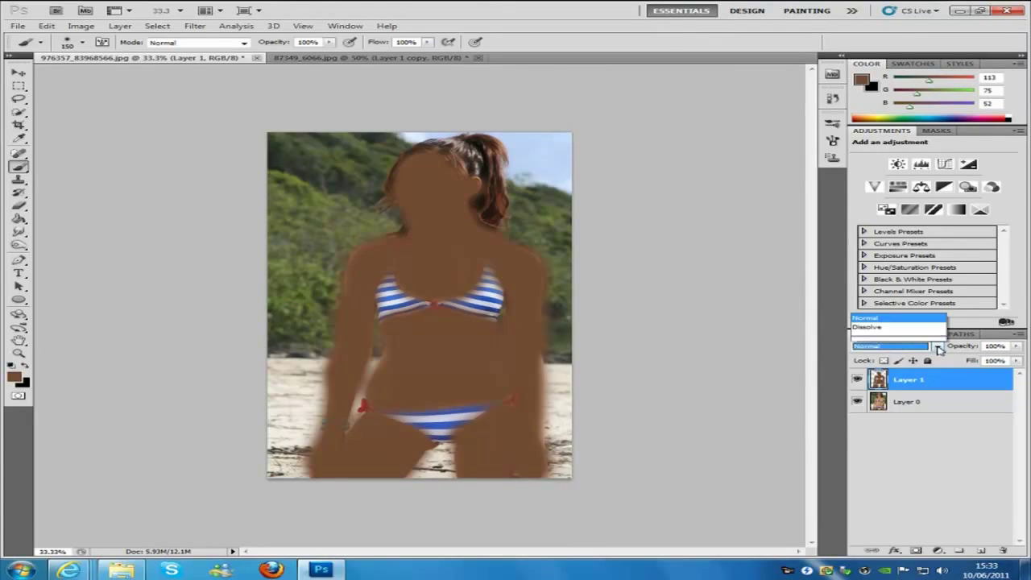
# Set the painted layer's blend mode to Soft Light and compare the photo with the layer hidden and shown.
pyautogui.click(939, 348)
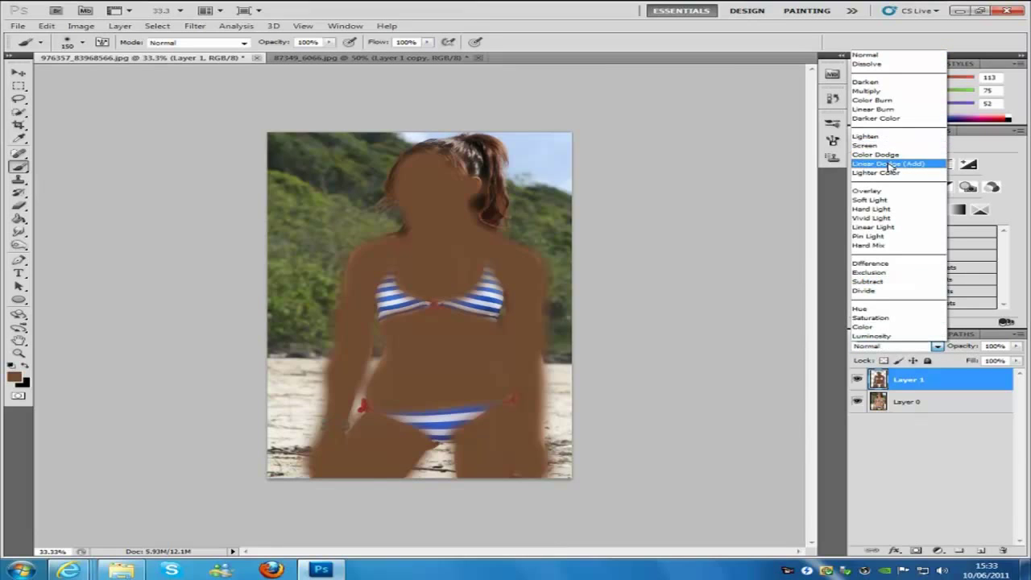
pyautogui.click(889, 201)
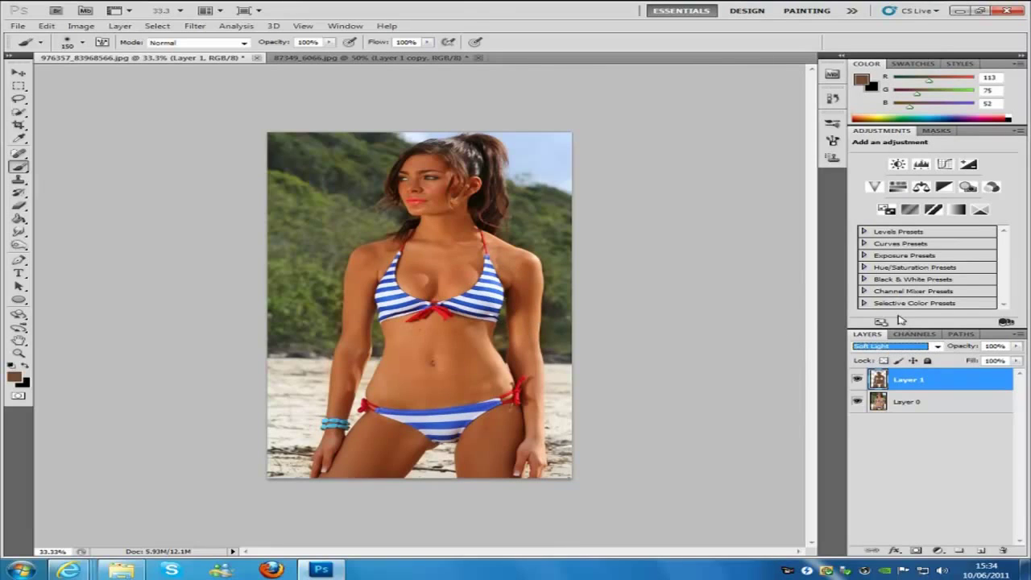
pyautogui.click(857, 380)
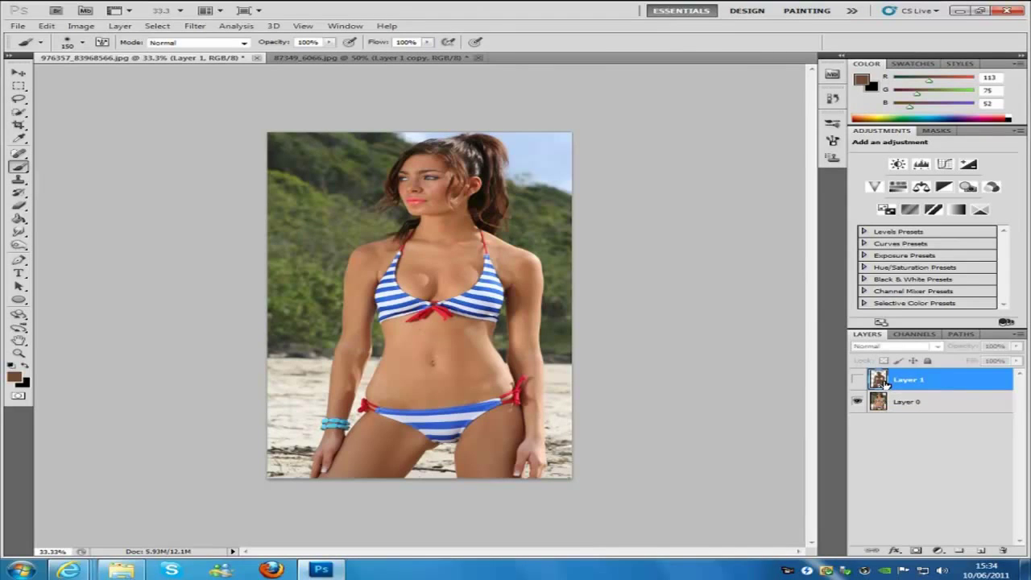
pyautogui.click(857, 379)
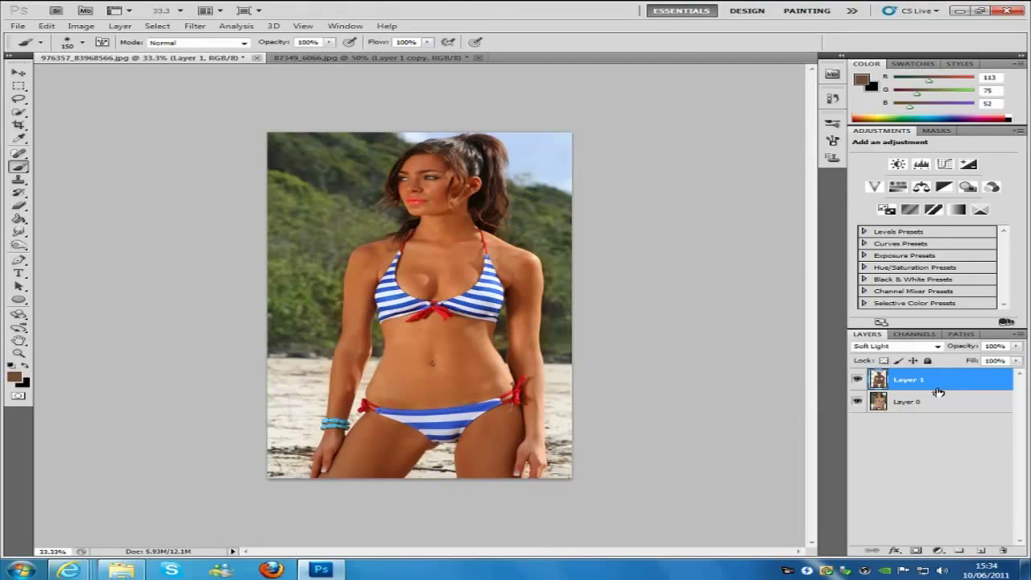
# Duplicate the painted layer and give the copy a Color Overlay effect with Soft Light blending.
pyautogui.moveTo(943, 382); pyautogui.dragTo(983, 554)
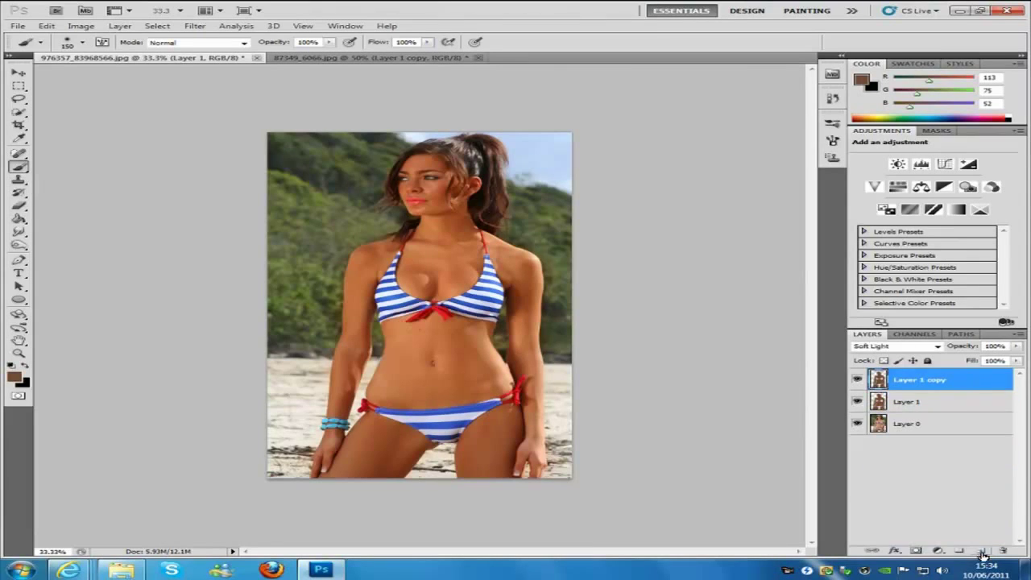
pyautogui.doubleClick(964, 378)
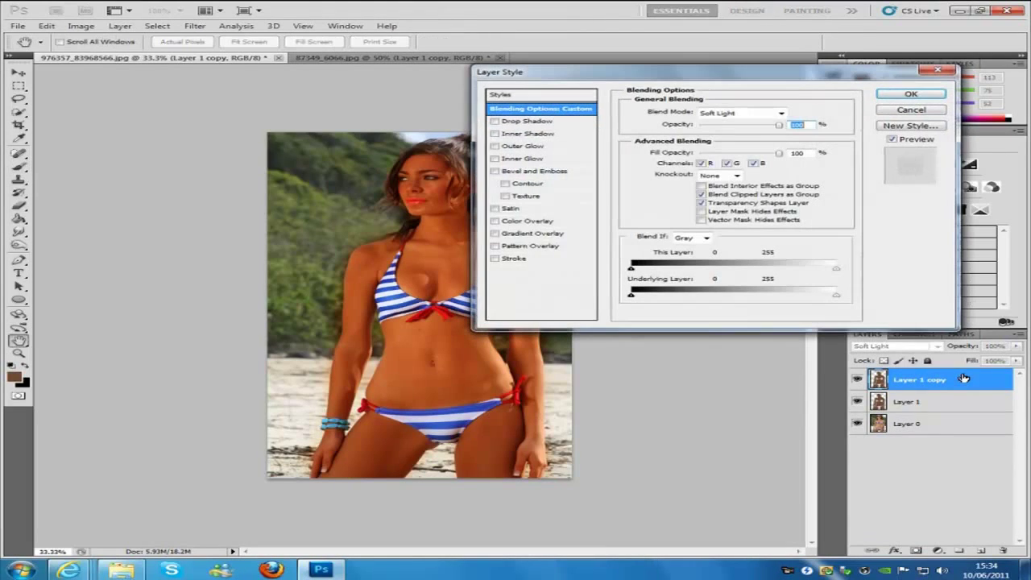
pyautogui.click(539, 224)
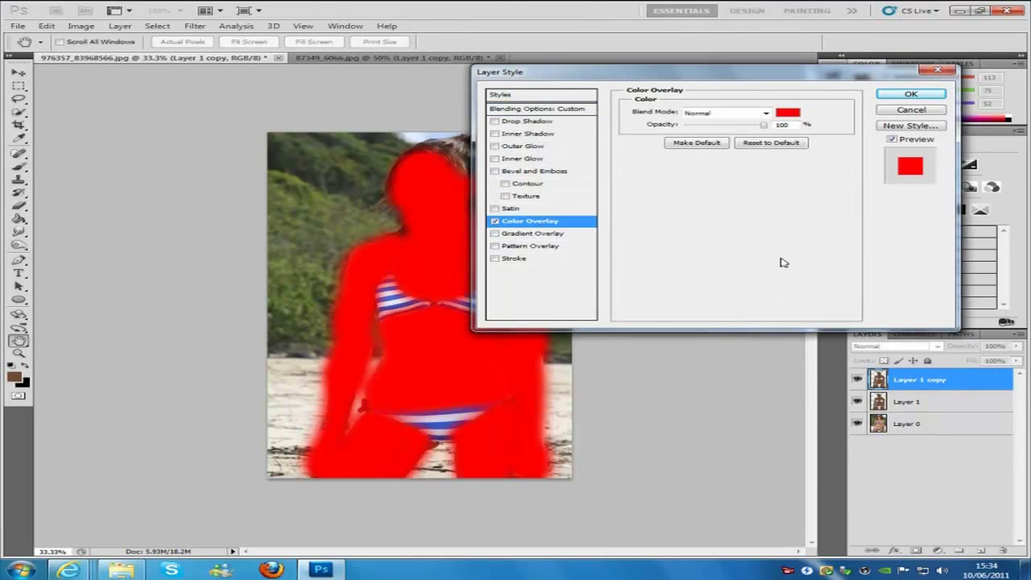
pyautogui.click(766, 114)
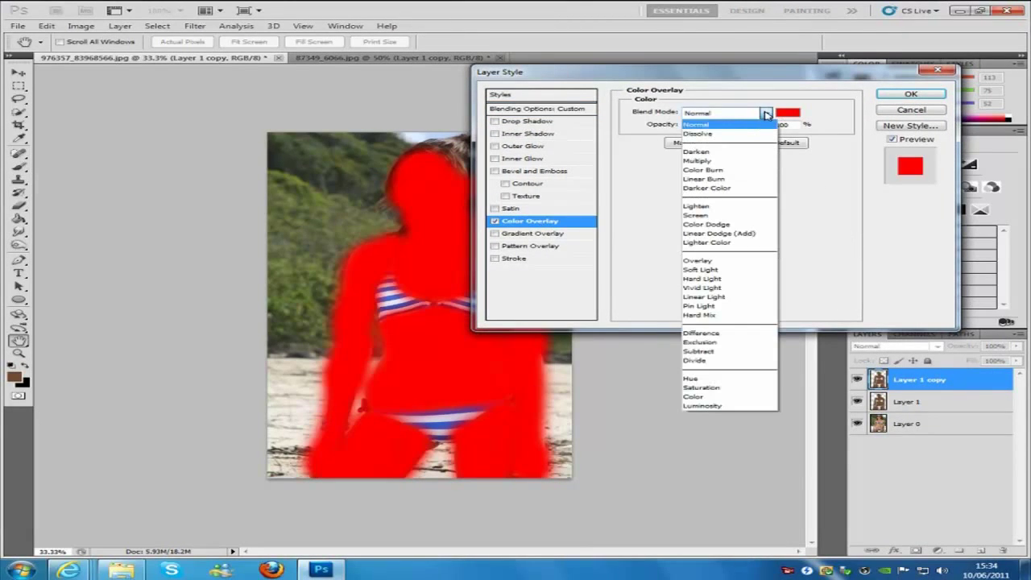
pyautogui.click(735, 271)
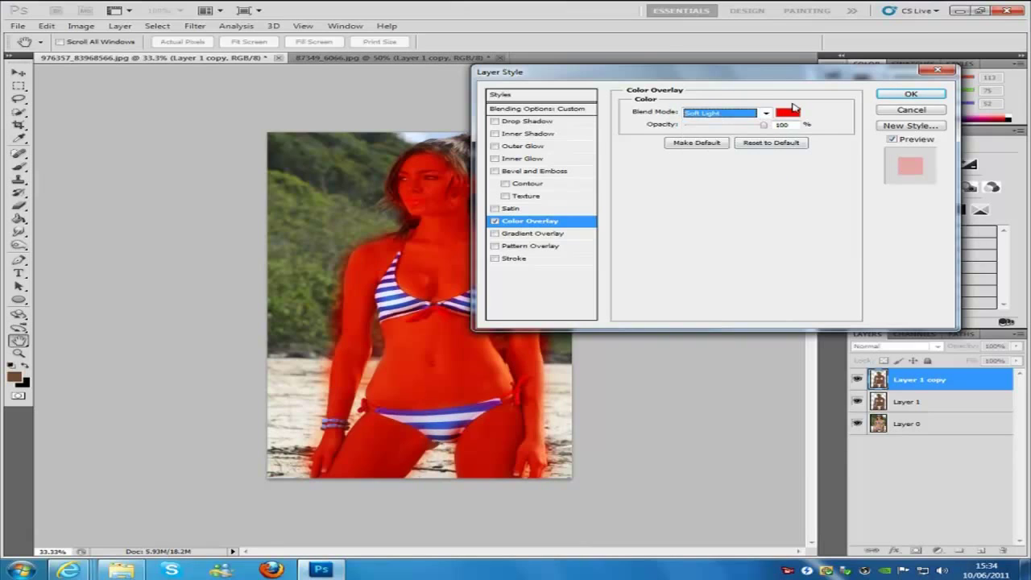
# Set the overlay color to hex da946b and apply the layer style.
pyautogui.click(788, 111)
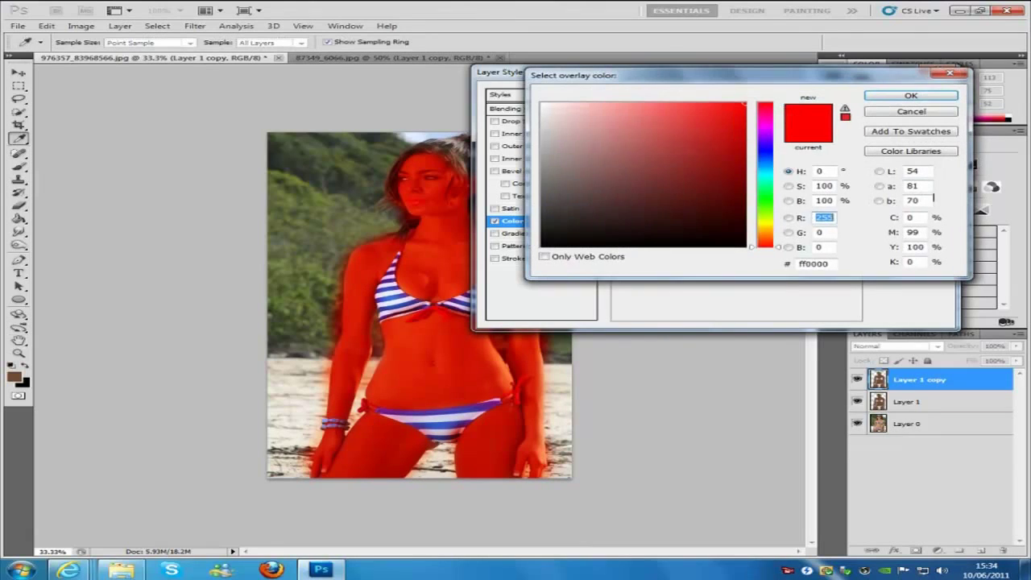
pyautogui.click(812, 264)
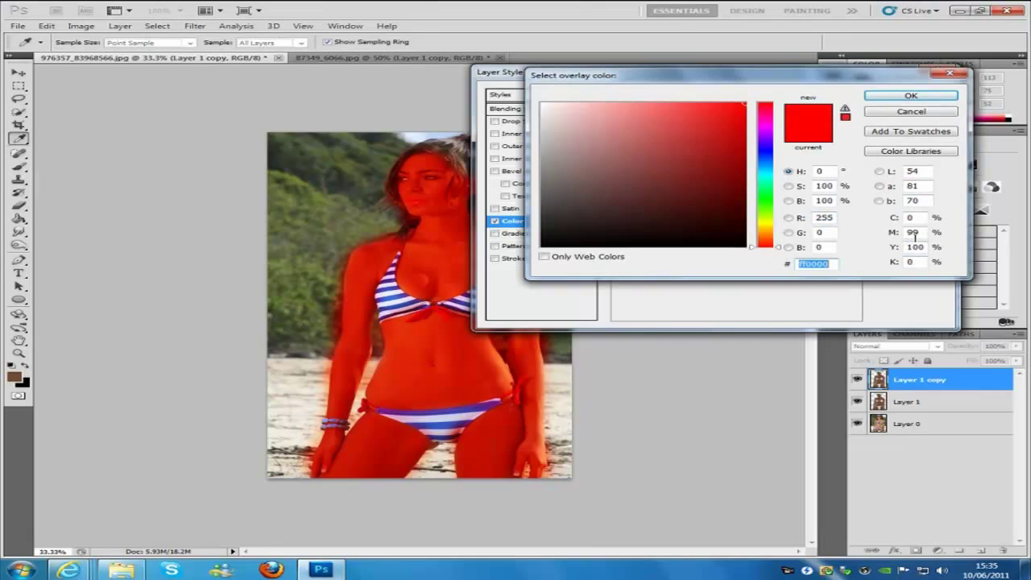
pyautogui.write('da9')
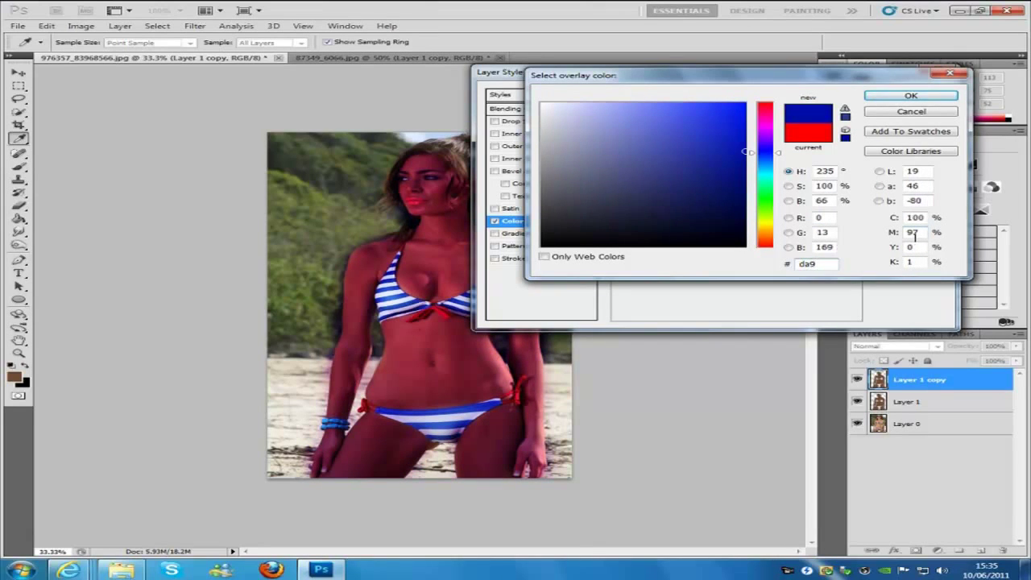
pyautogui.write('4')
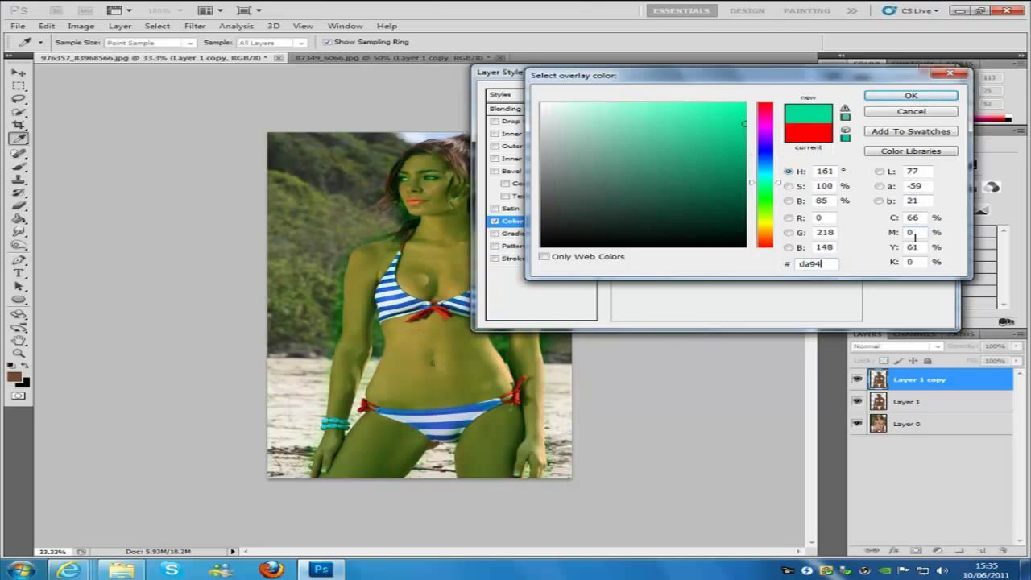
pyautogui.write('6b')
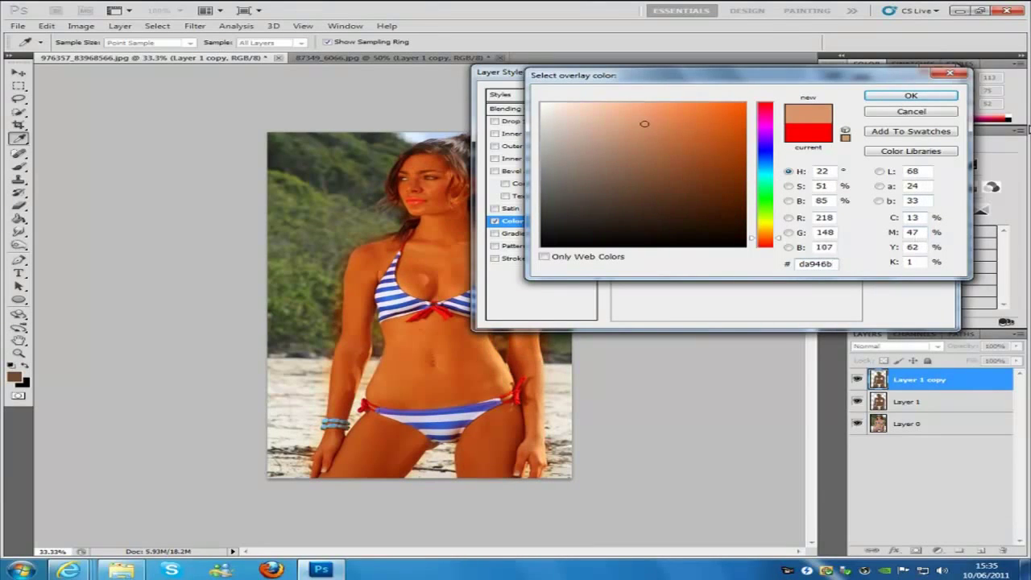
pyautogui.click(908, 97)
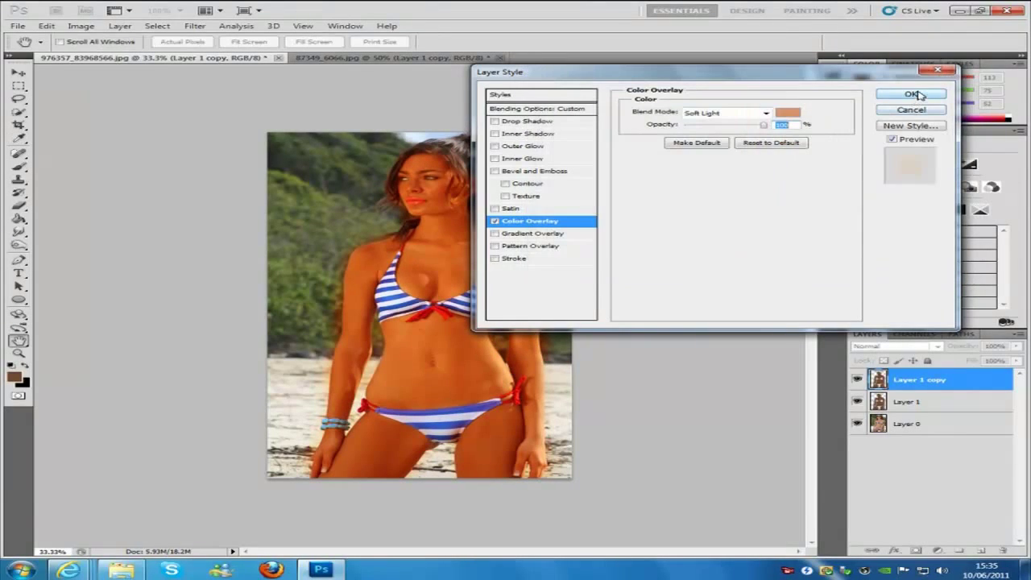
pyautogui.click(919, 96)
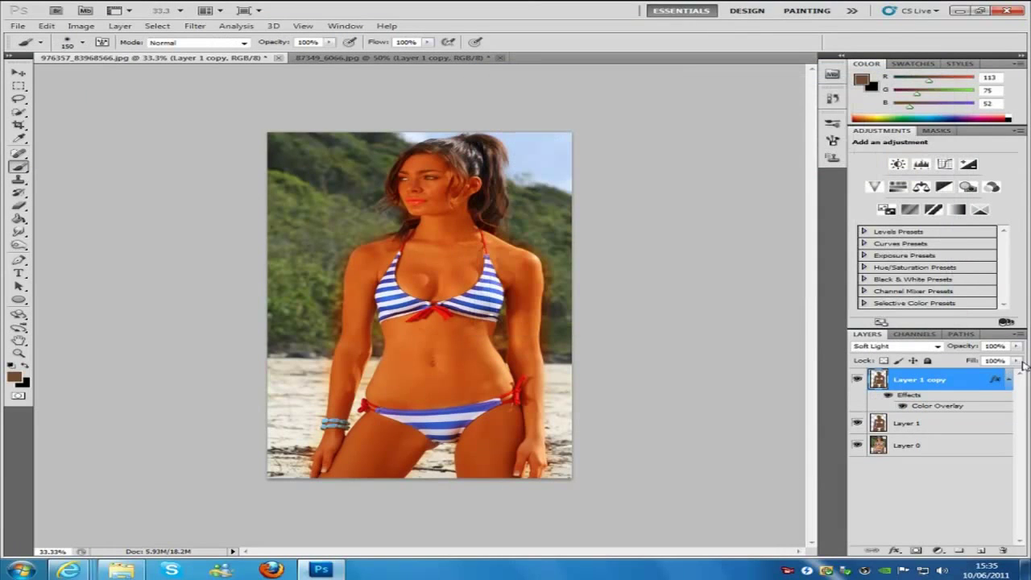
# Lower the duplicate layer's opacity to 30% and make that layer visible and active.
pyautogui.click(1016, 345)
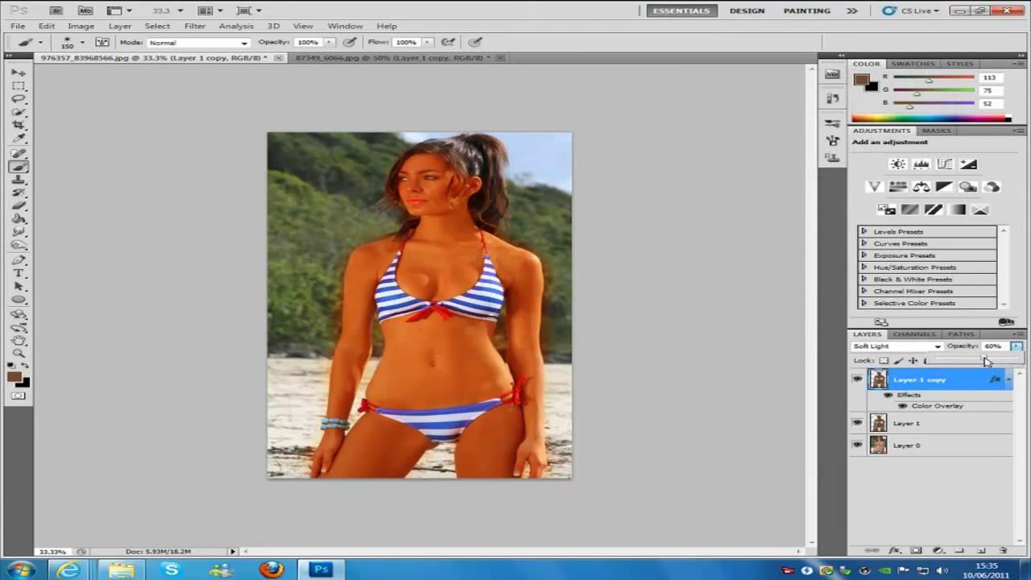
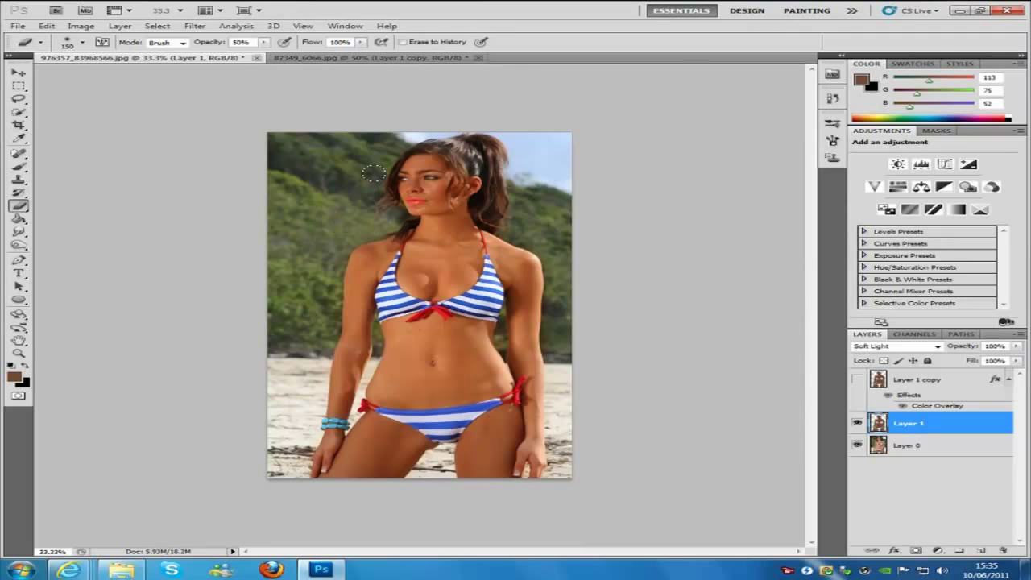
pyautogui.click(857, 380)
pyautogui.click(971, 384)
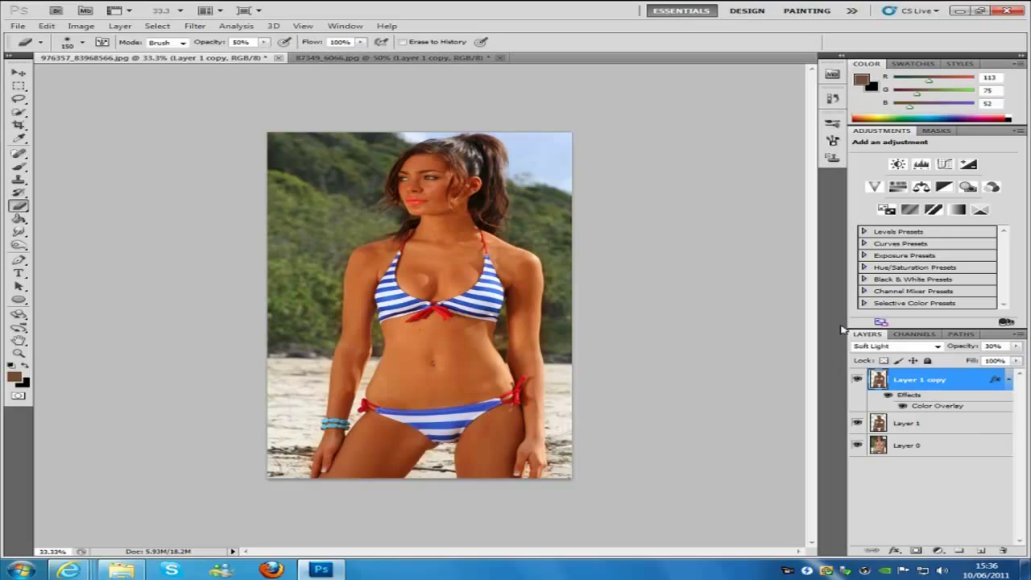
# Enlarge the Eraser brush to 300 px and make Layer 1 the active layer.
pyautogui.press(']')
pyautogui.press(']')
pyautogui.press(']')
pyautogui.press('[')
pyautogui.click(946, 429)
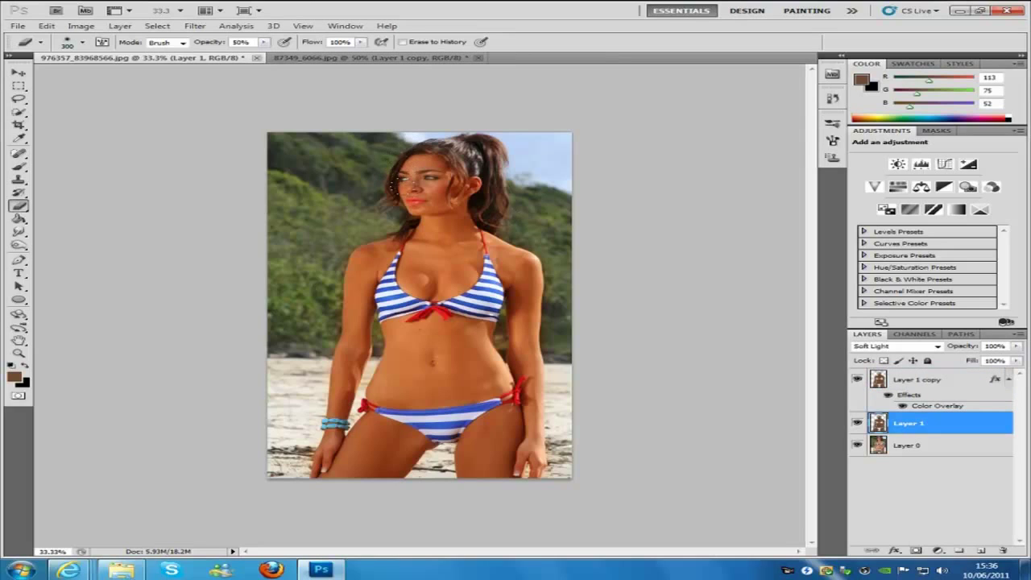